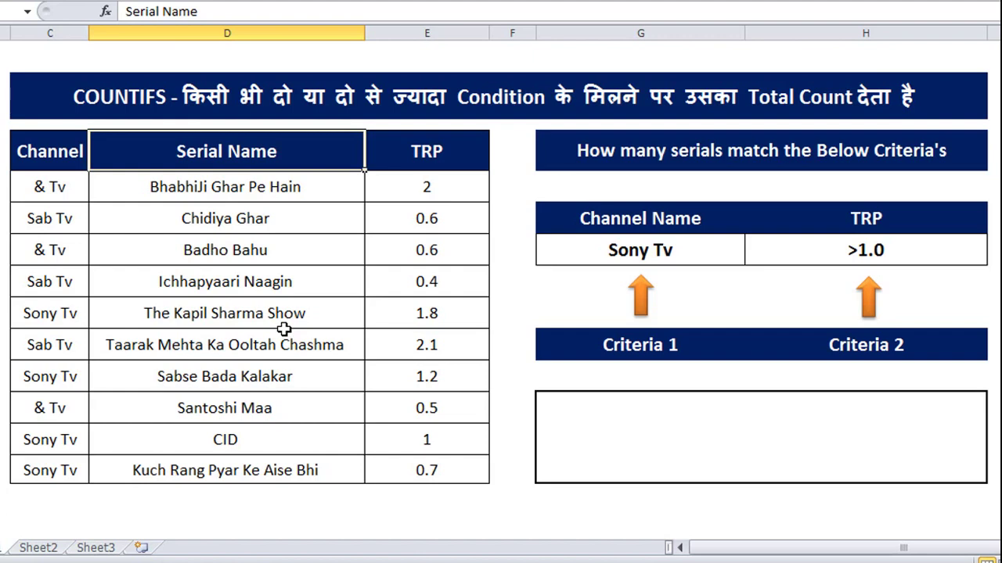
Step: Walk through the COUNTIFS title, the Channel column and the listed serial names in the table
key(Up)
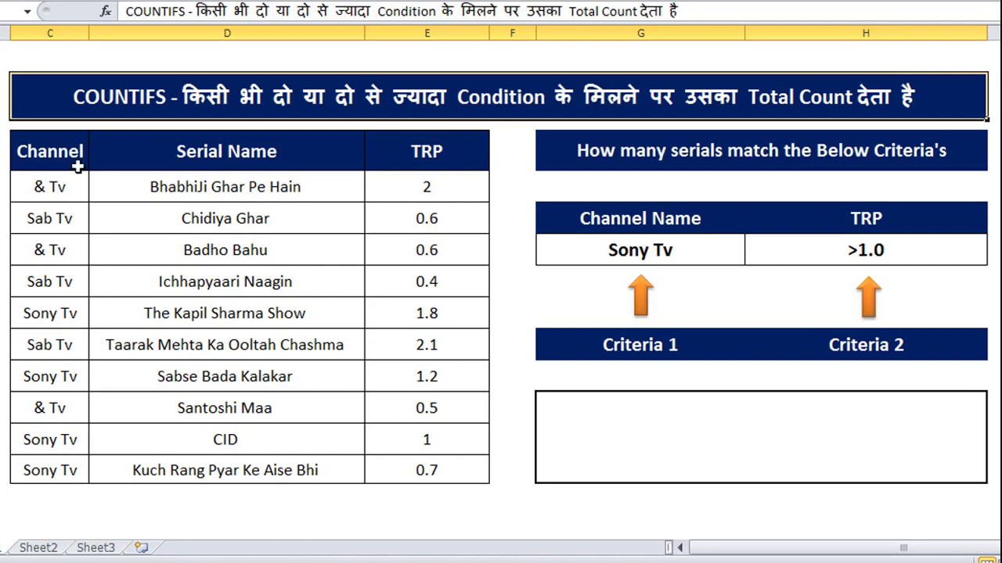
drag(79, 152, 52, 470)
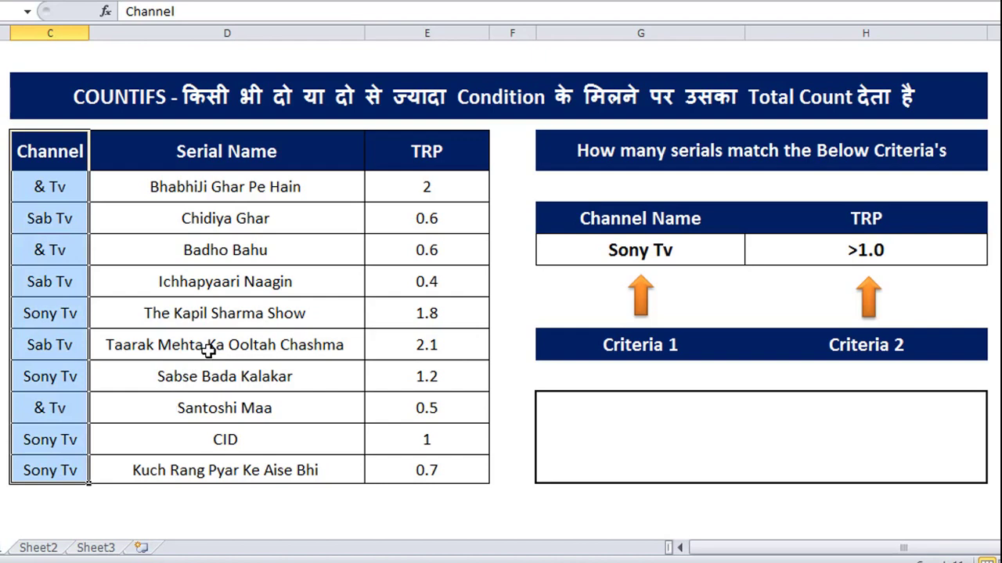
click(210, 154)
drag(187, 187, 202, 471)
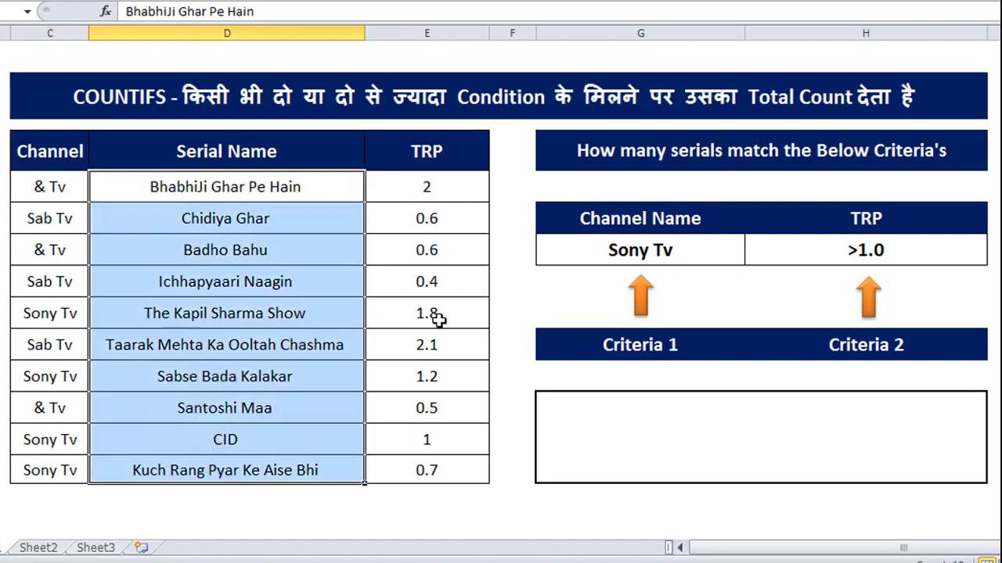
click(192, 183)
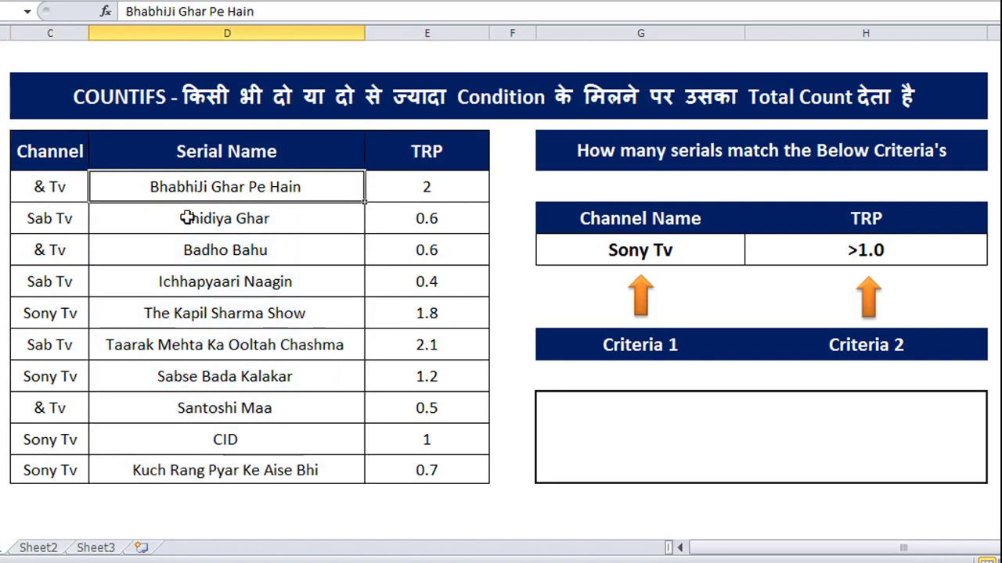
click(250, 345)
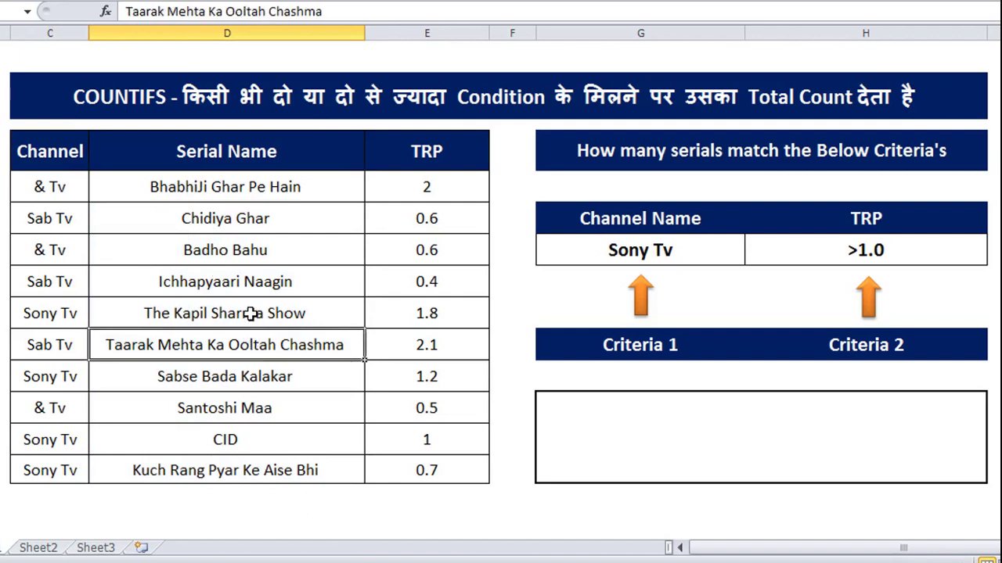
click(250, 313)
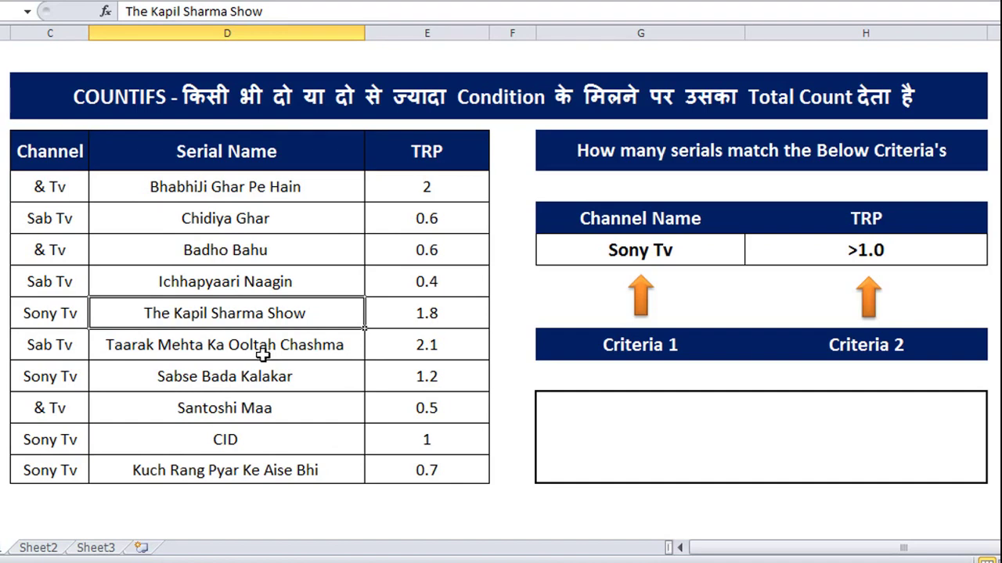
click(262, 354)
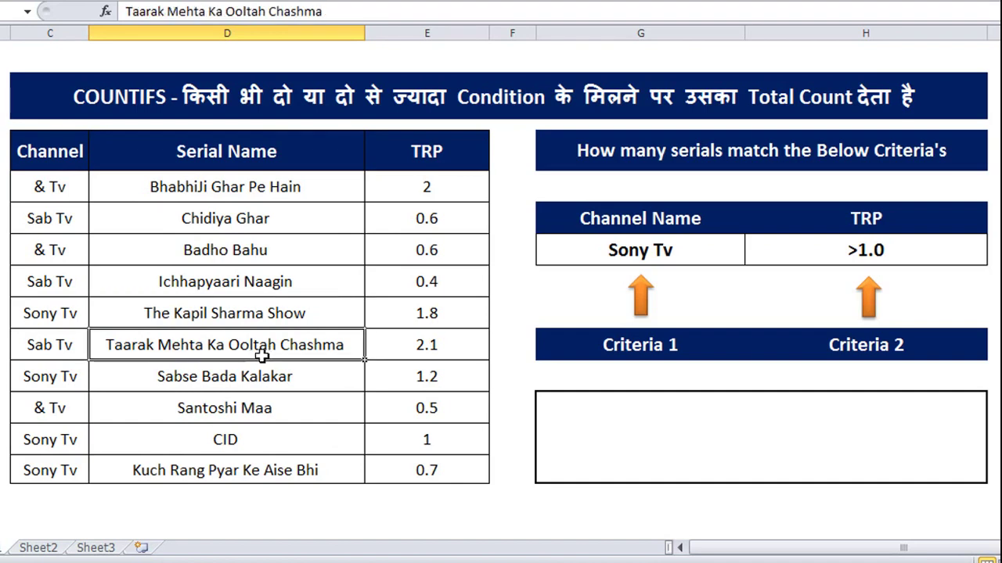
click(253, 472)
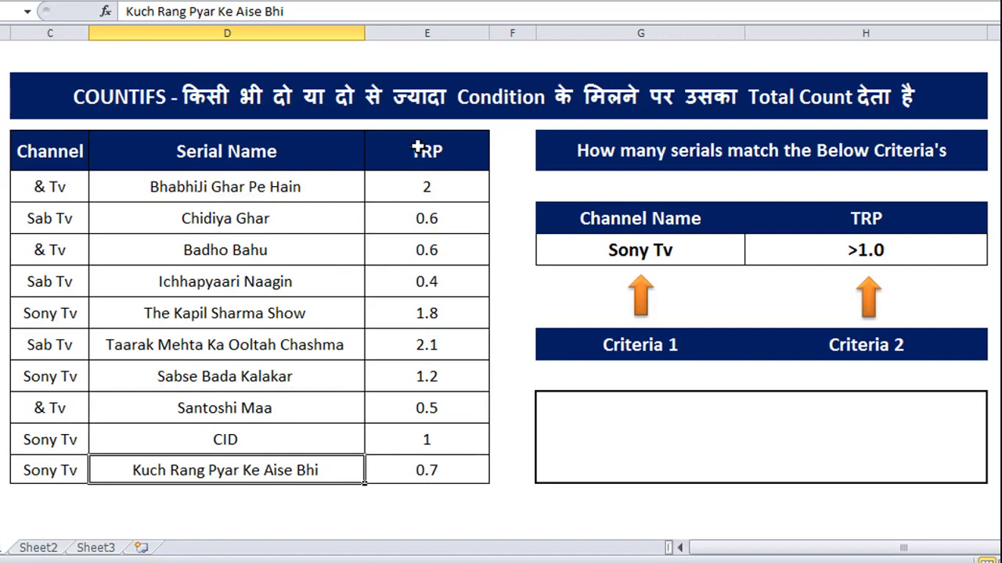
Step: Point out the TRP values and the two criteria: Channel Name Sony Tv and TRP >1.0
drag(419, 149, 402, 459)
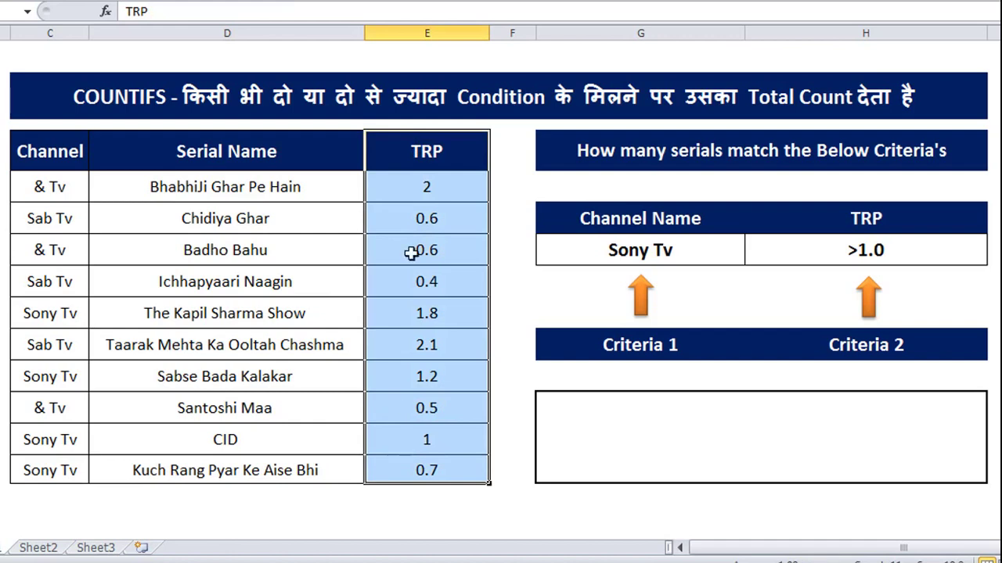
click(403, 190)
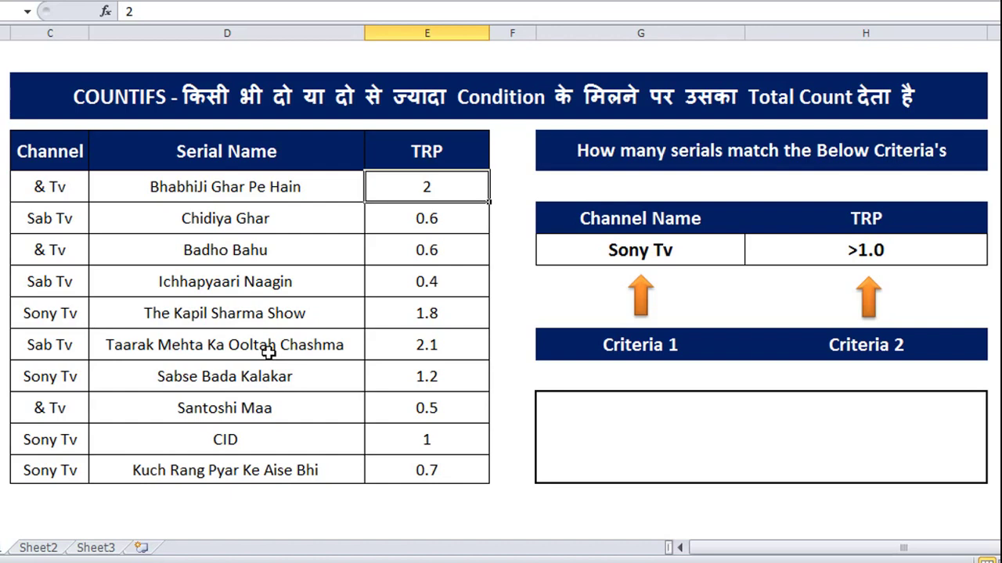
click(678, 151)
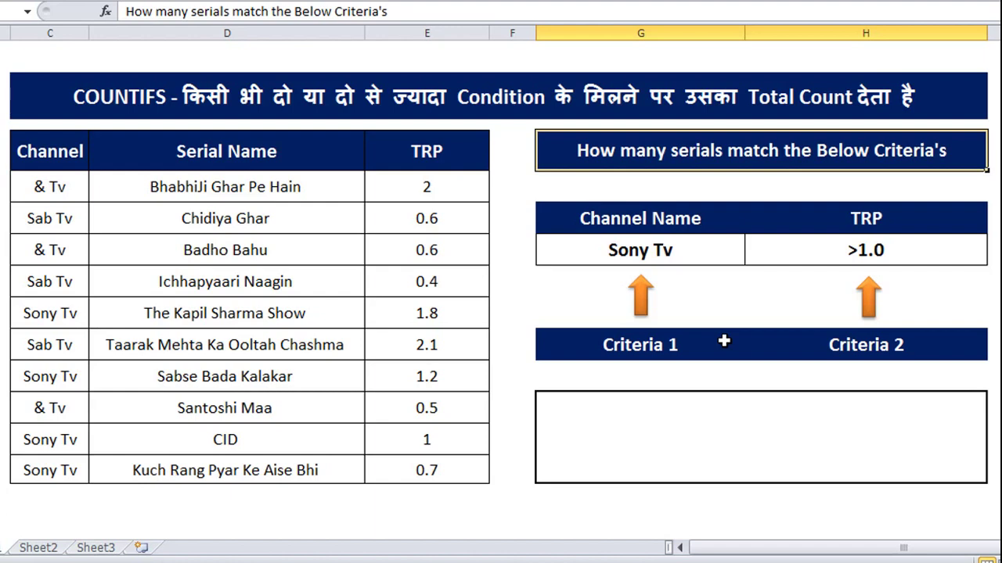
click(648, 348)
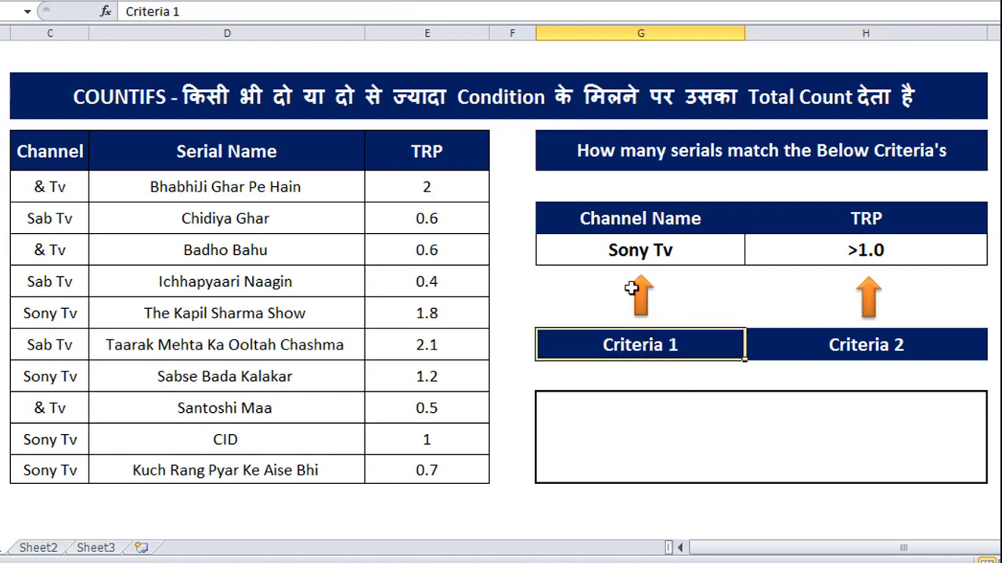
click(634, 222)
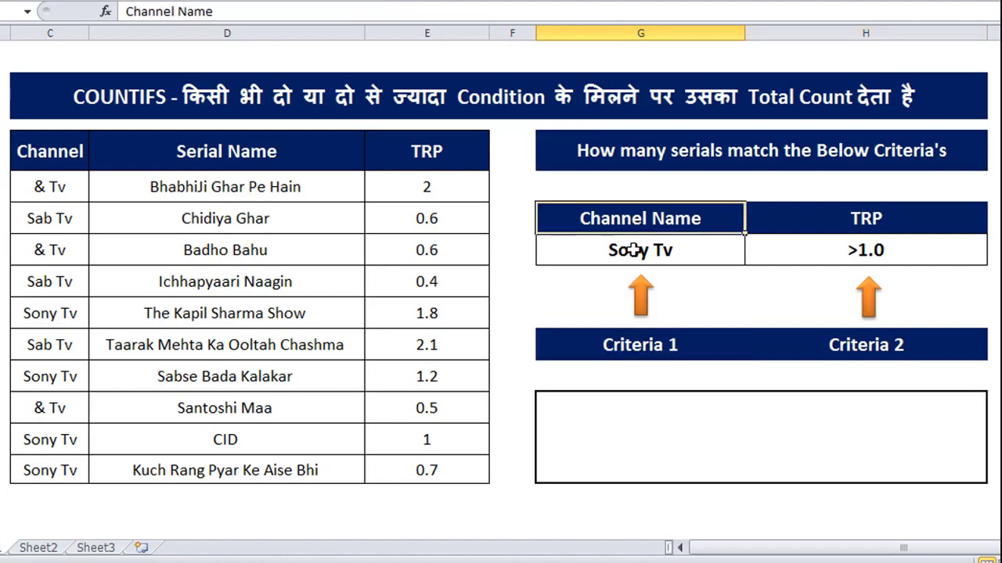
click(634, 251)
click(836, 347)
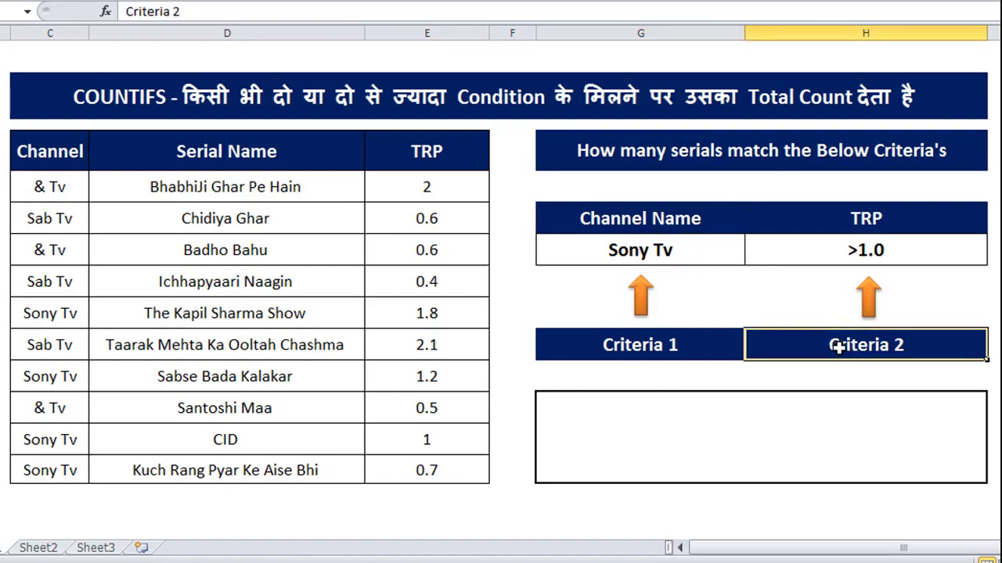
click(845, 222)
click(847, 251)
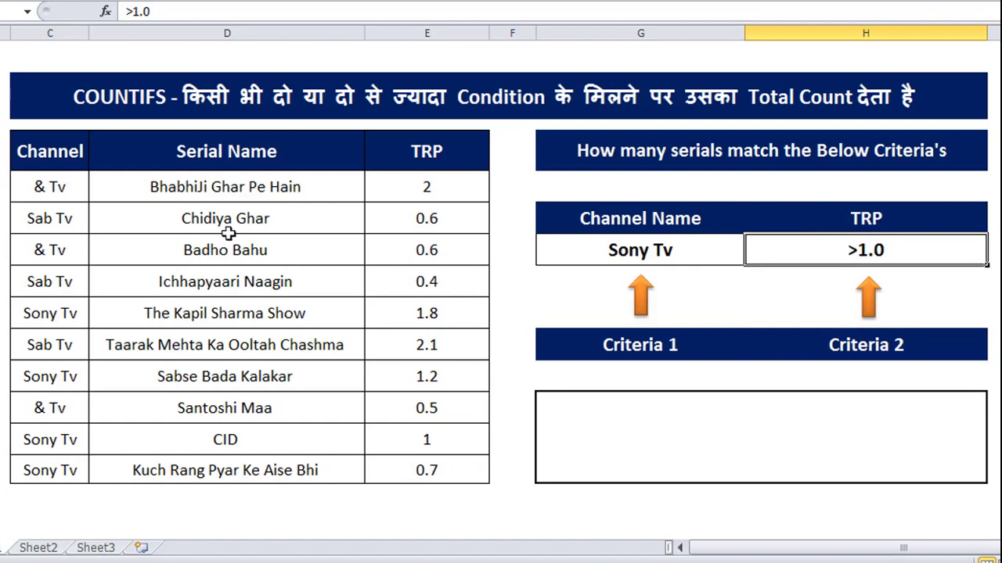
Step: In the result box, begin =COUNTIFS( with range C6:C15 and criterion G8 (Sony Tv)
click(750, 441)
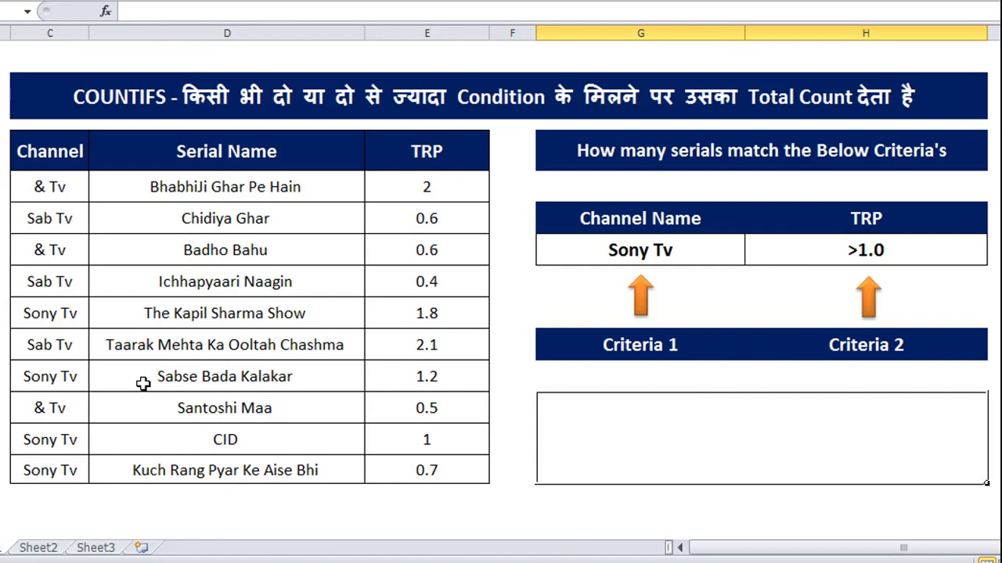
text(=count)
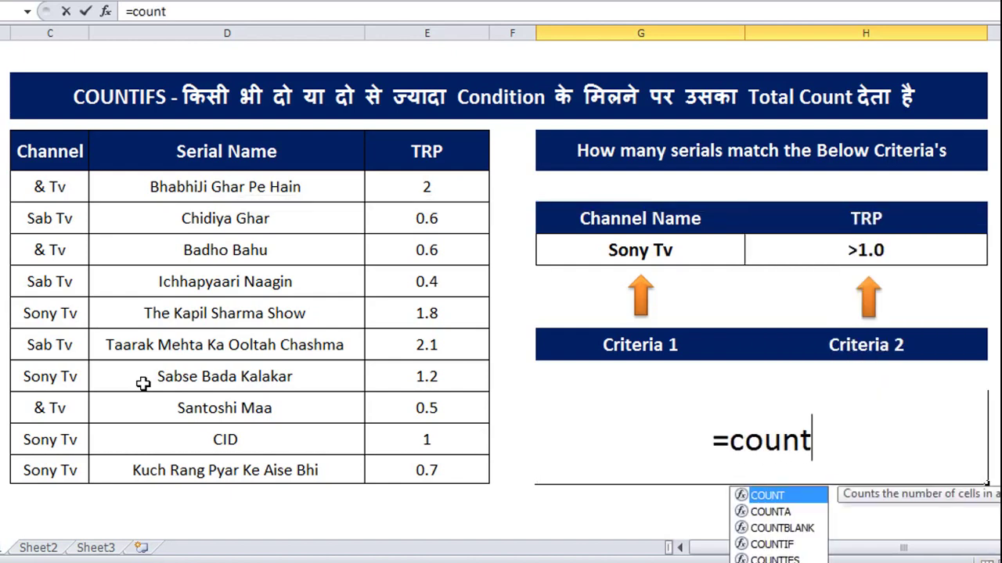
text(ifs)
key(Tab)
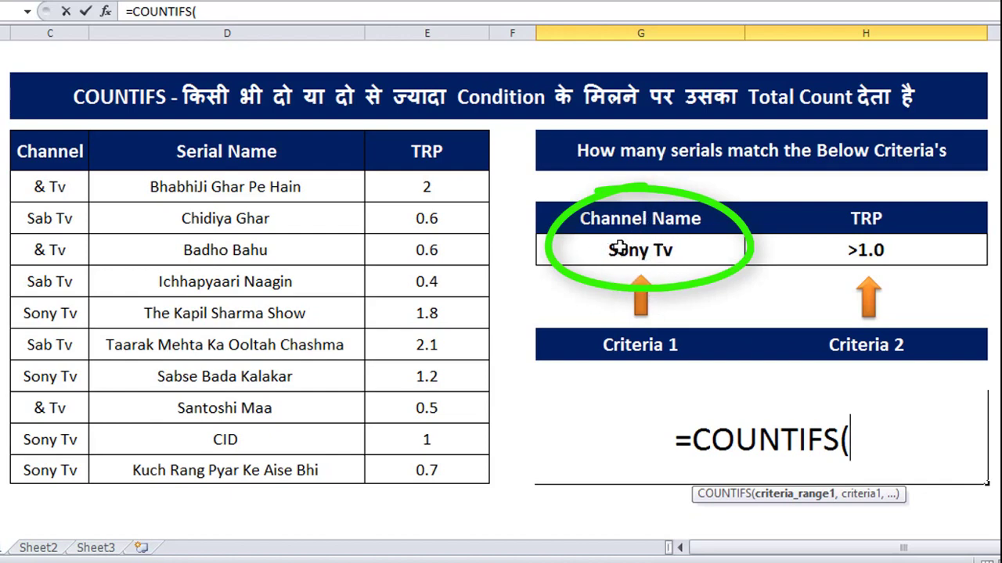
mouse_move(28, 156)
mouse_down()
mouse_move(232, 391)
mouse_move(438, 463)
mouse_up()
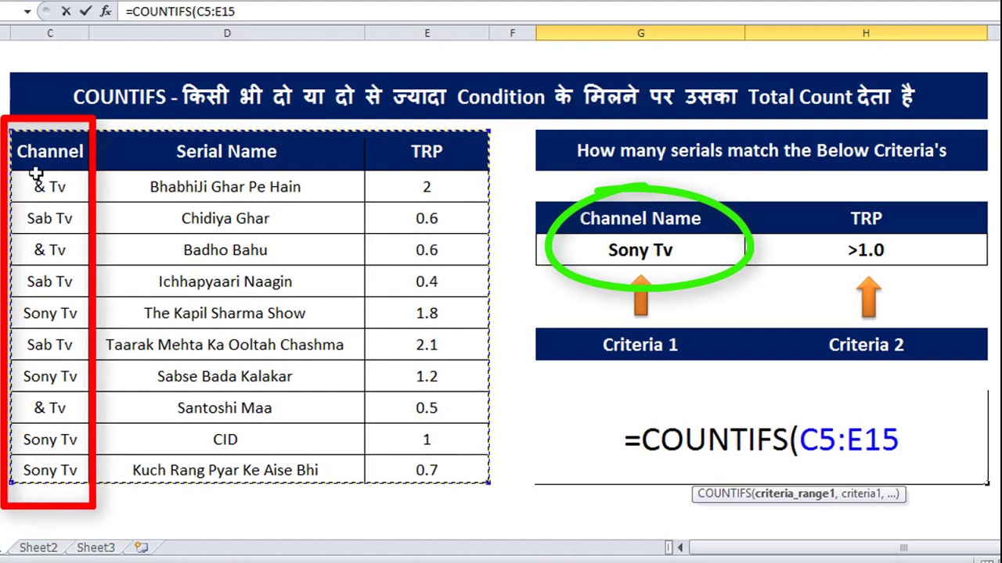
drag(47, 186, 47, 470)
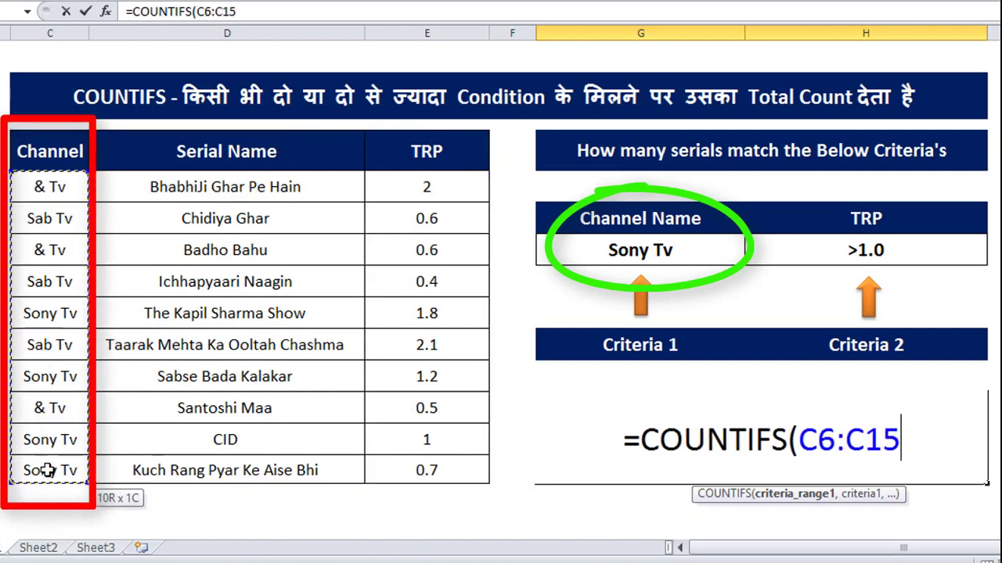
text(,)
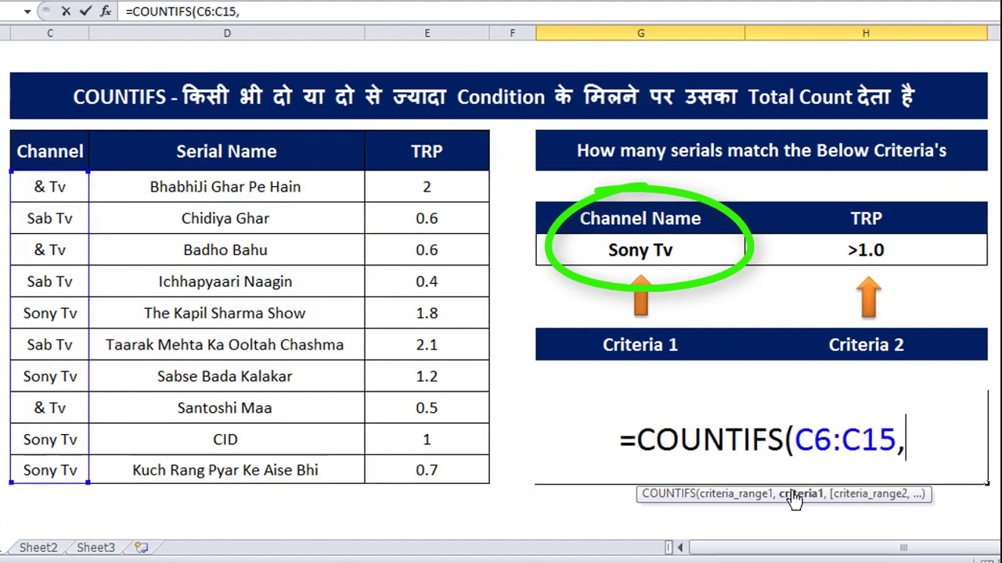
click(676, 256)
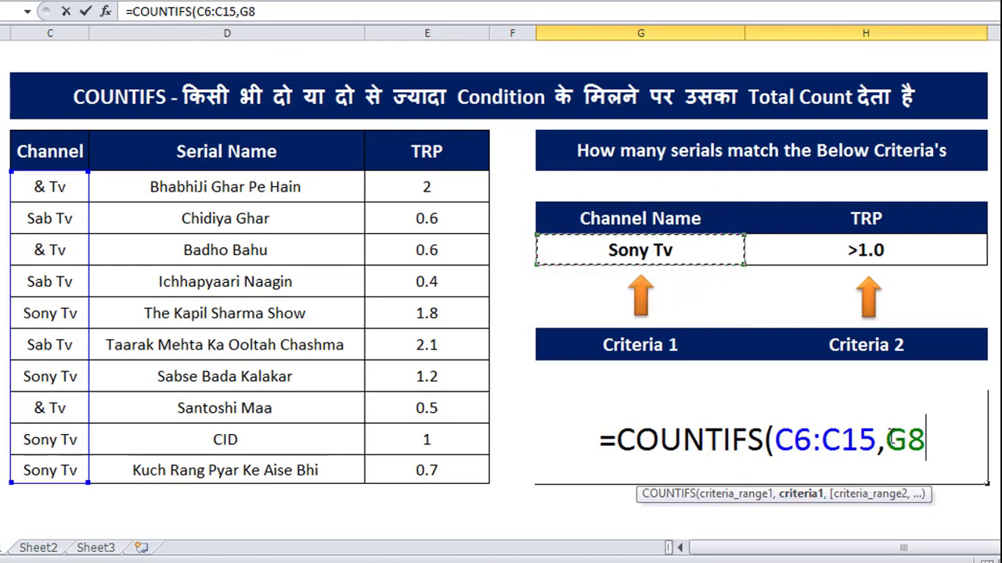
text(,)
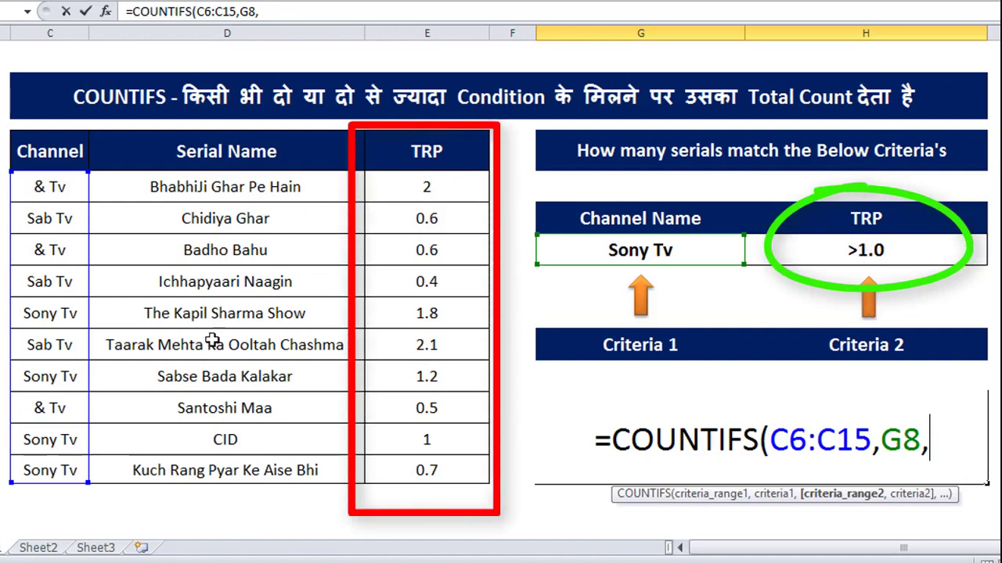
Step: Complete =COUNTIFS(C6:C15,G8,E6:E15,H8) with TRP range E6:E15 and >1.0 criterion, giving 2
drag(446, 188, 447, 468)
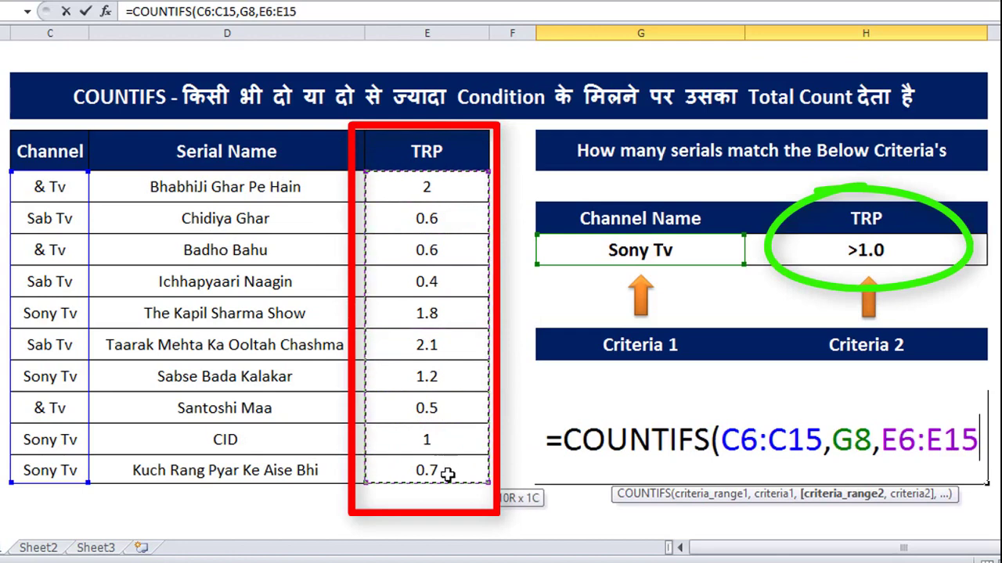
text(,)
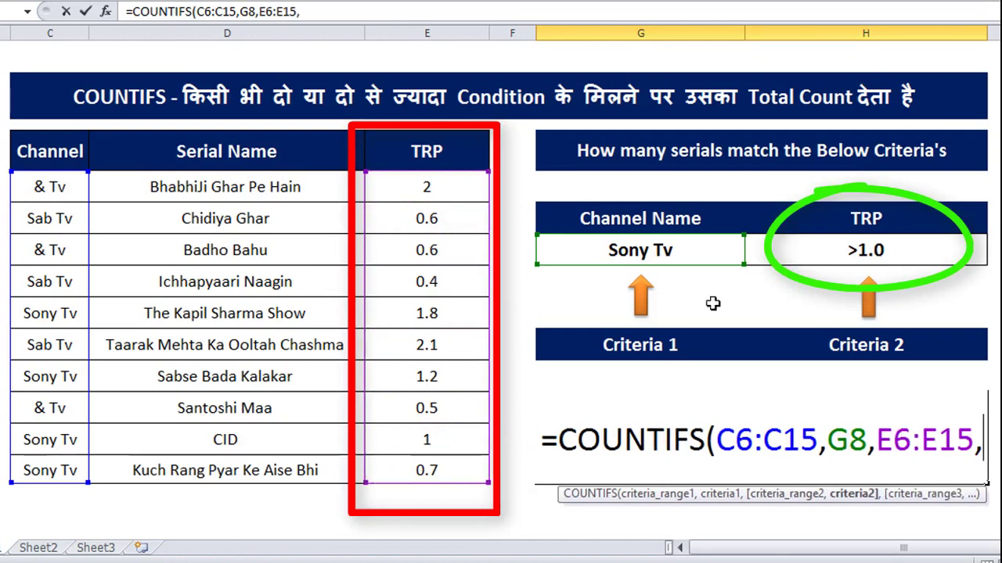
click(867, 251)
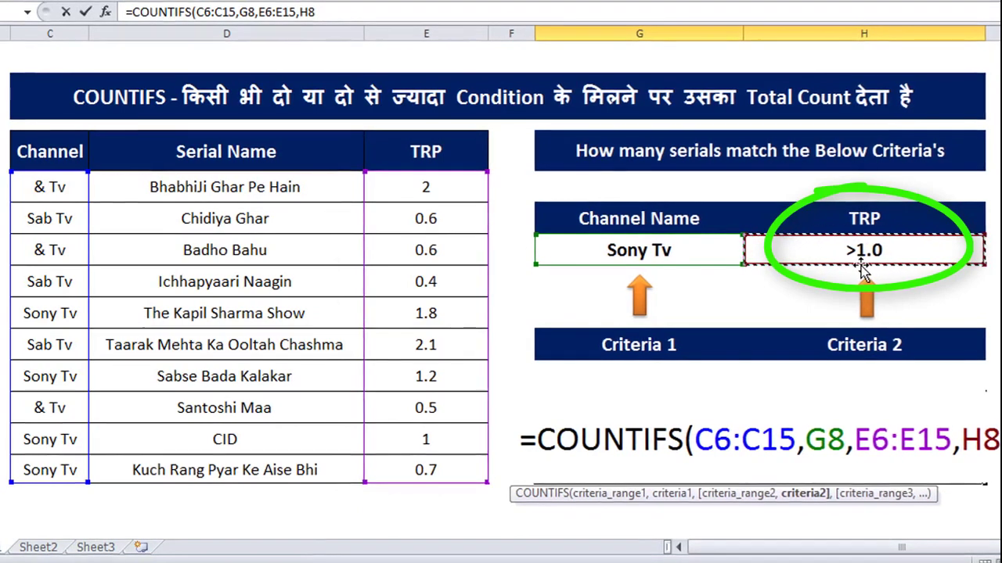
text())
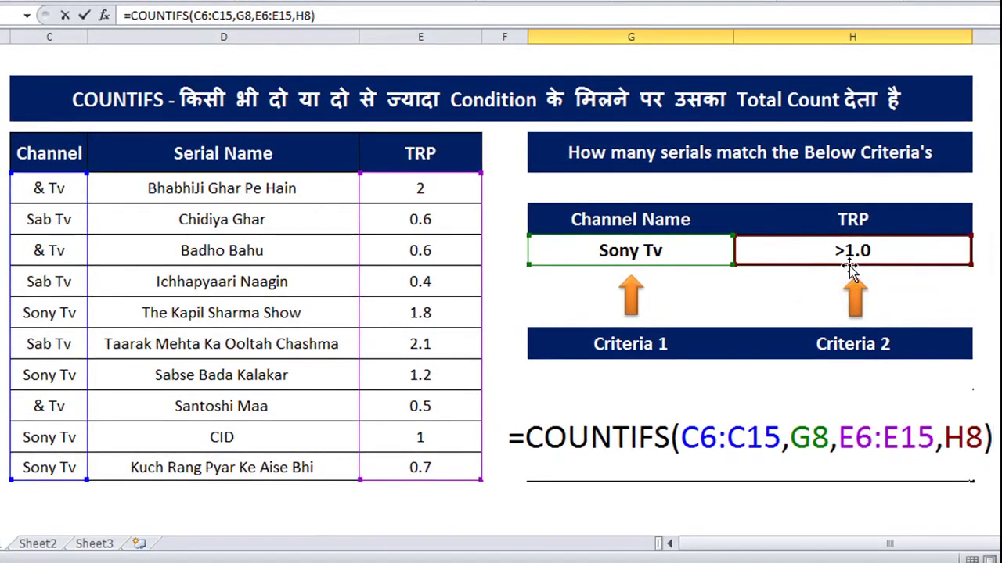
key(Return)
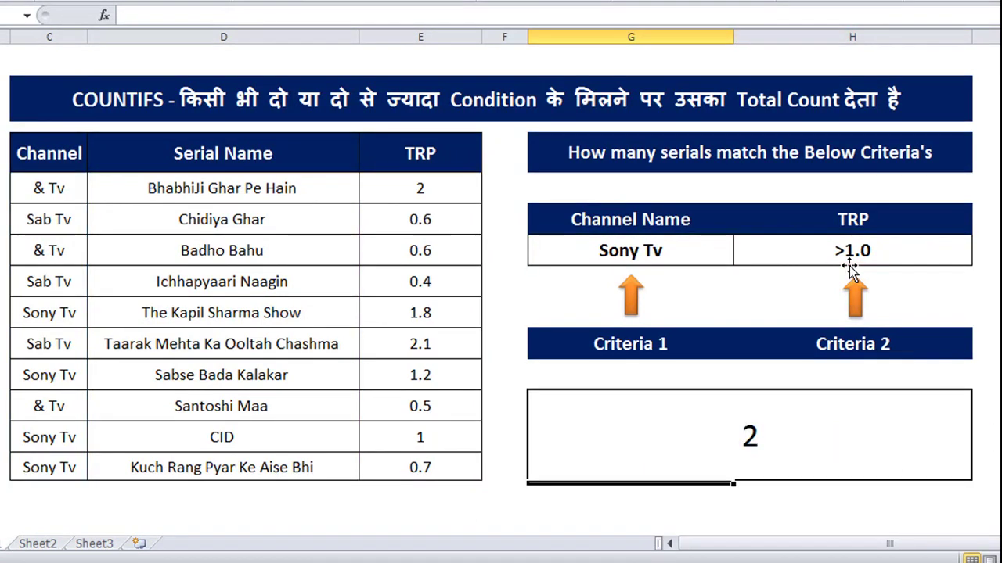
click(775, 438)
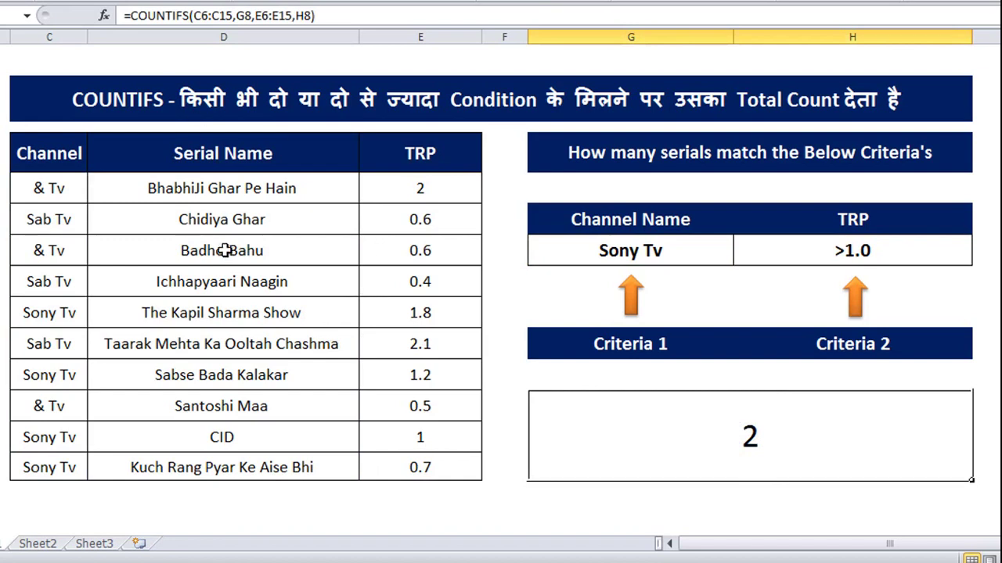
key(F2)
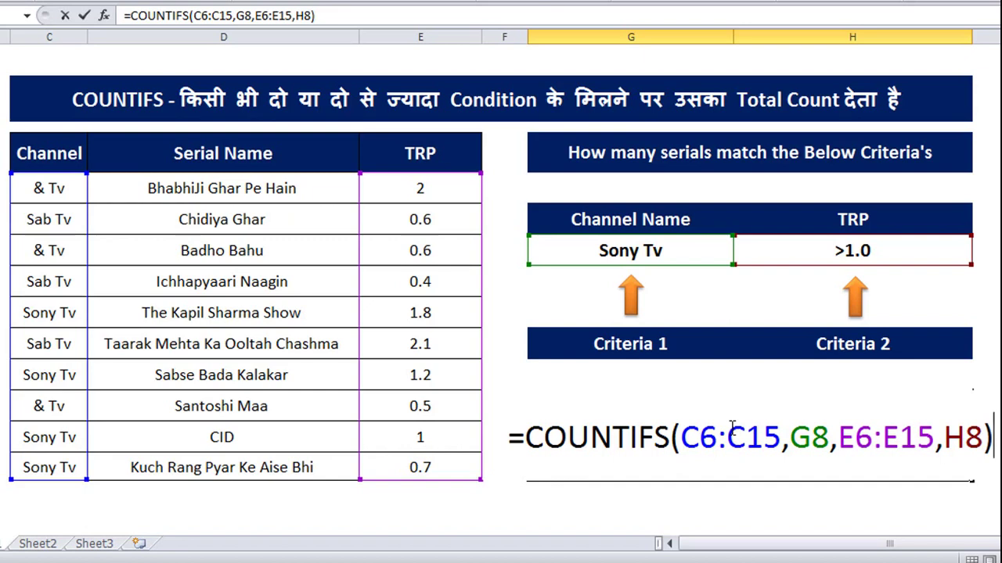
drag(680, 438, 783, 440)
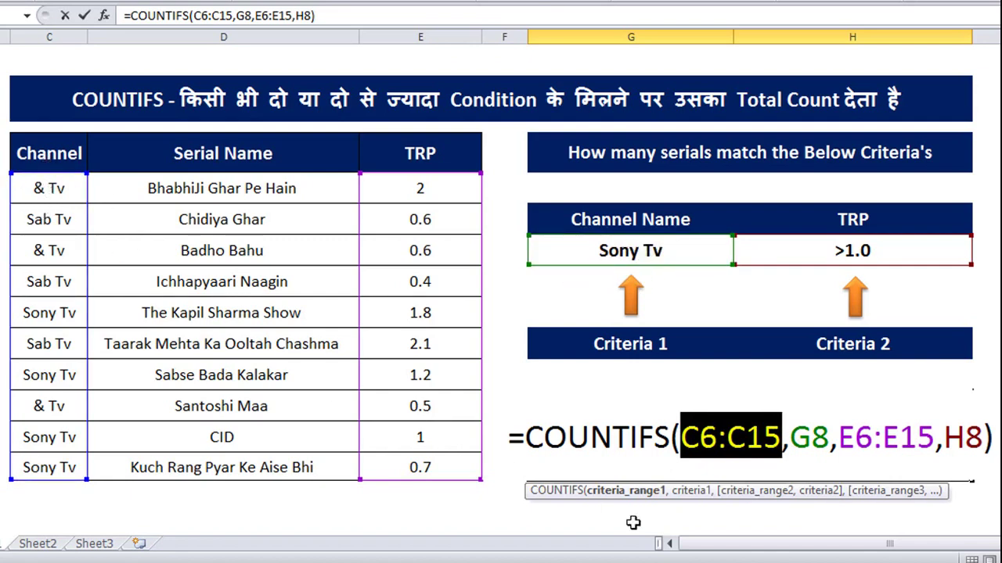
drag(791, 437, 935, 437)
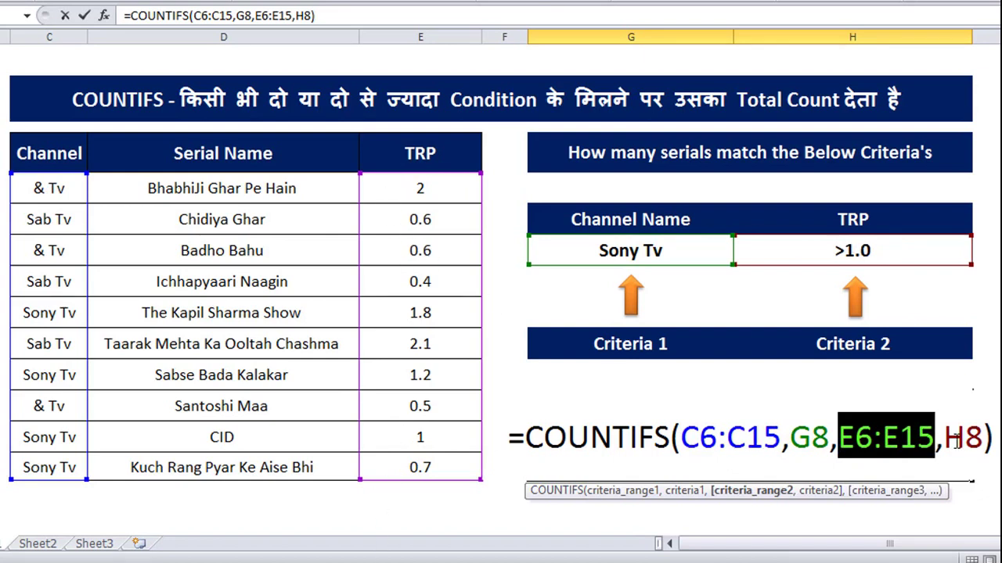
drag(943, 437, 983, 437)
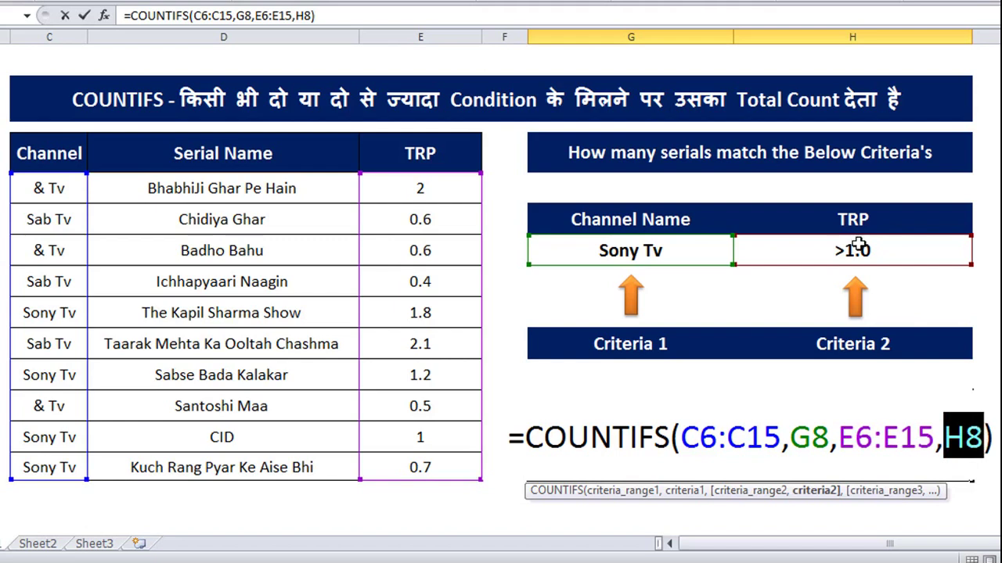
click(994, 440)
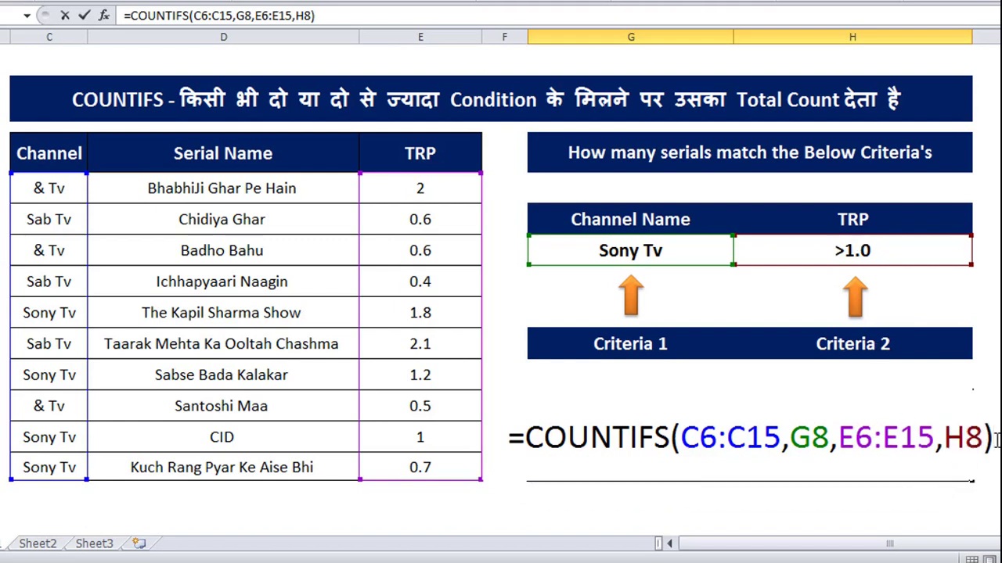
key(Return)
click(663, 445)
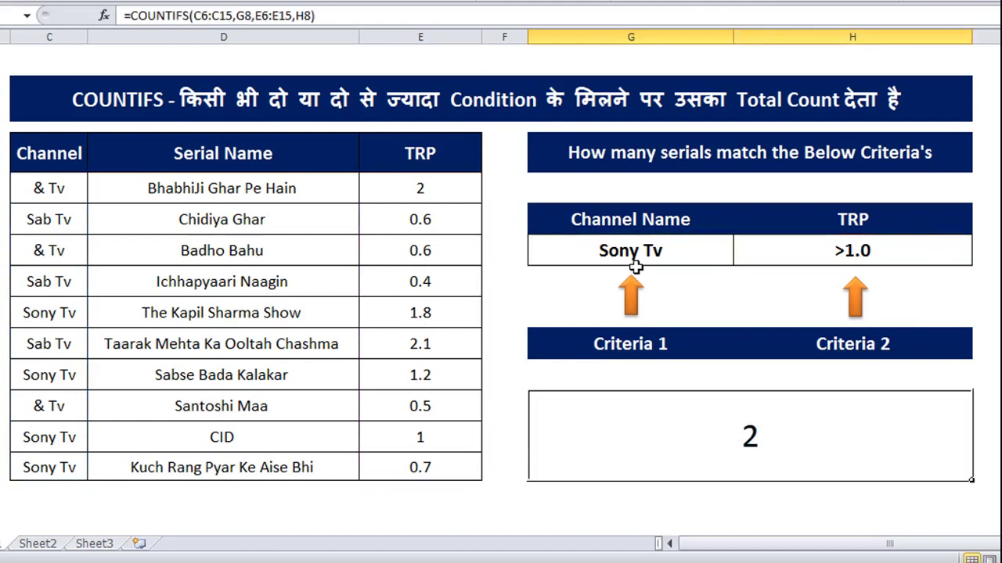
Step: Pick Sab Tv from the G8 channel dropdown so the COUNTIFS result becomes 1
click(687, 255)
click(741, 259)
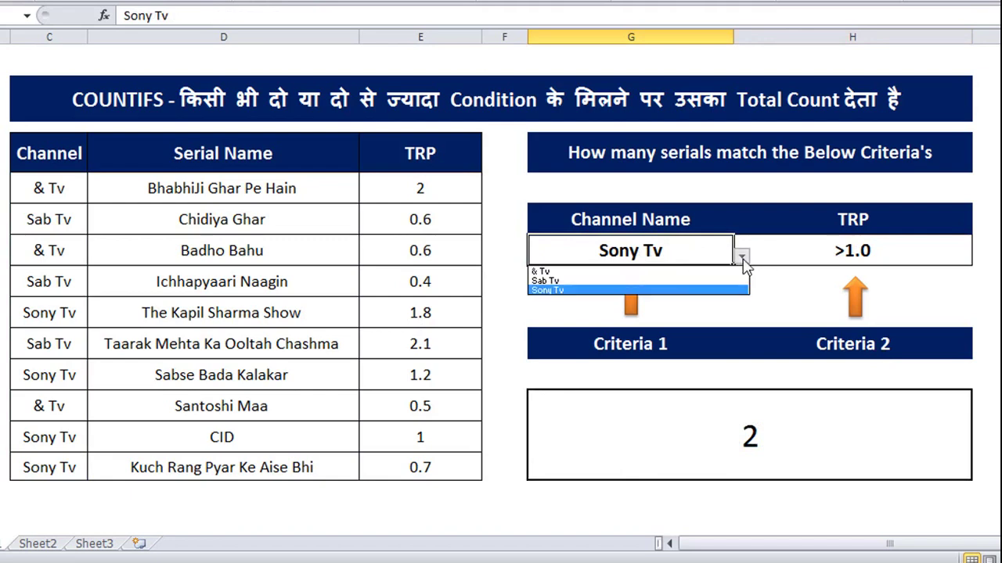
click(574, 280)
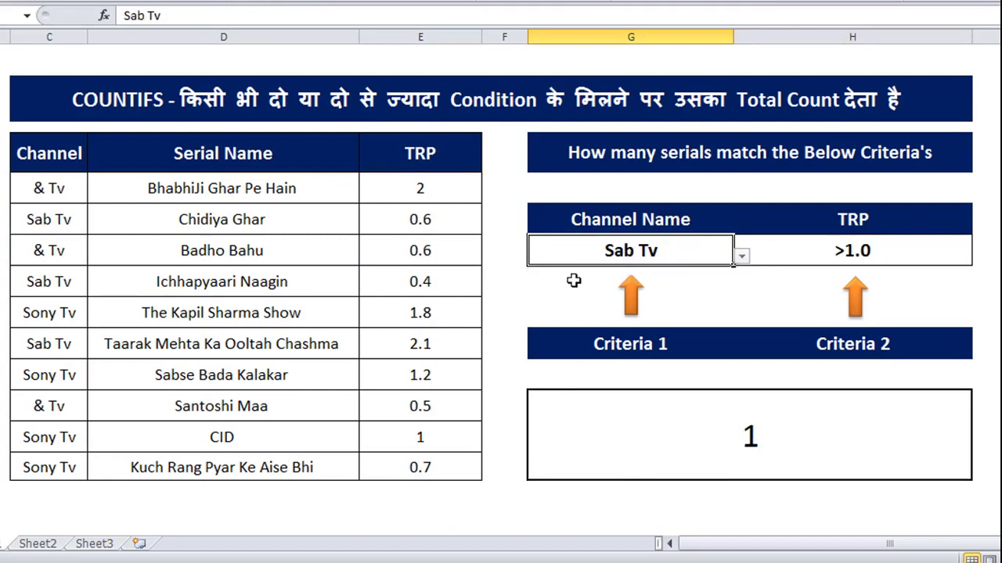
click(313, 374)
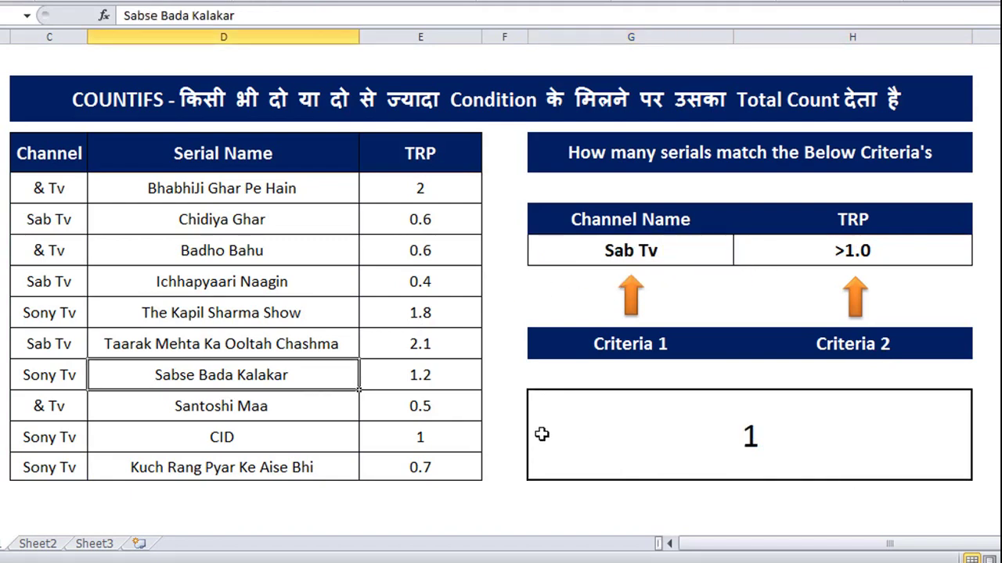